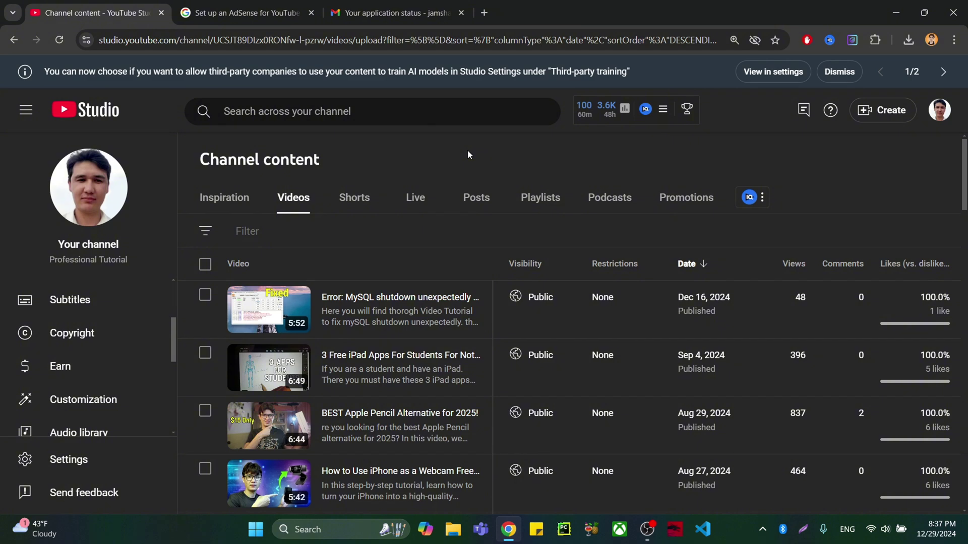
Step: Check the failing AdSense for YouTube Step 2 on the Earn overview, then view the AdSense application status email
{"action": "left_click", "coordinate": [85, 369]}
{"action": "scroll", "coordinate": [313, 333], "scroll_direction": "down", "scroll_amount": 1}
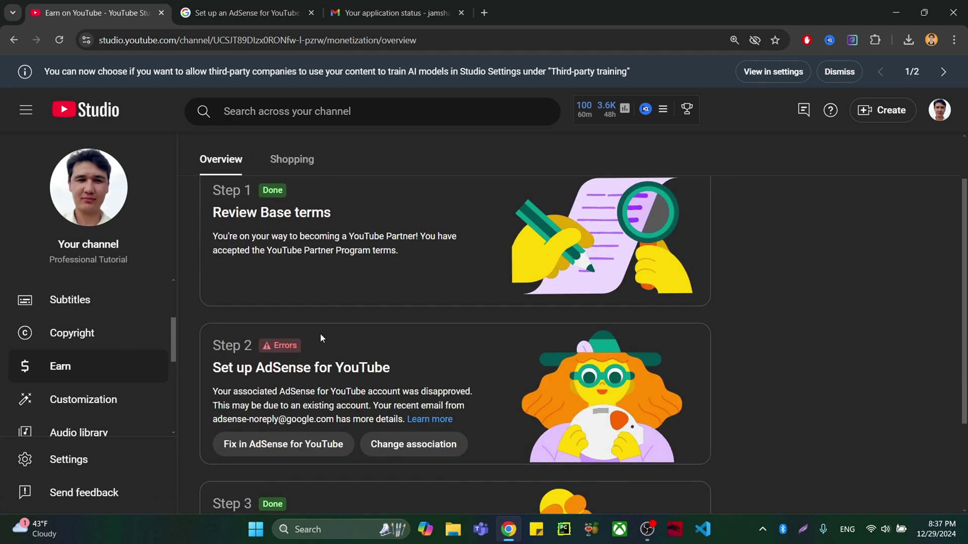
{"action": "scroll", "coordinate": [286, 353], "scroll_direction": "down", "scroll_amount": 1}
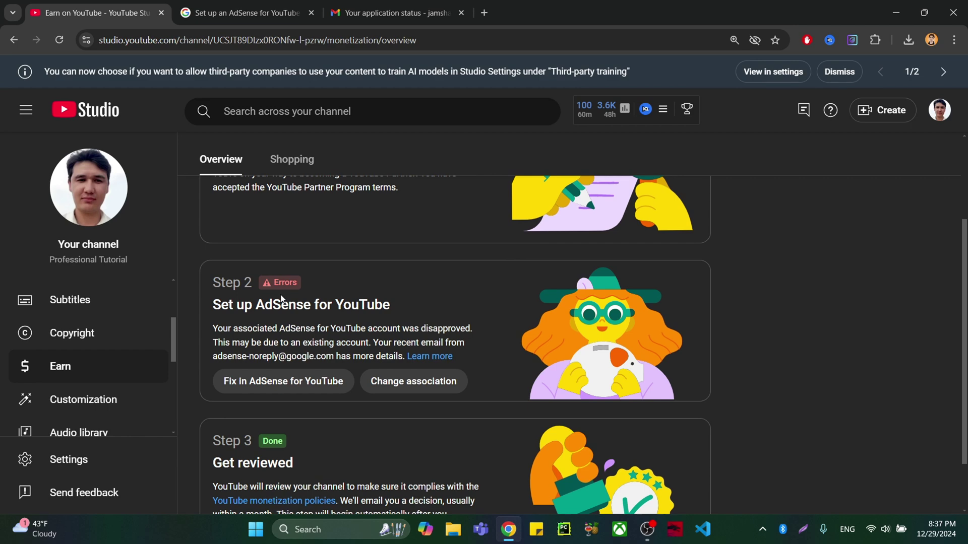
{"action": "left_click", "coordinate": [439, 10]}
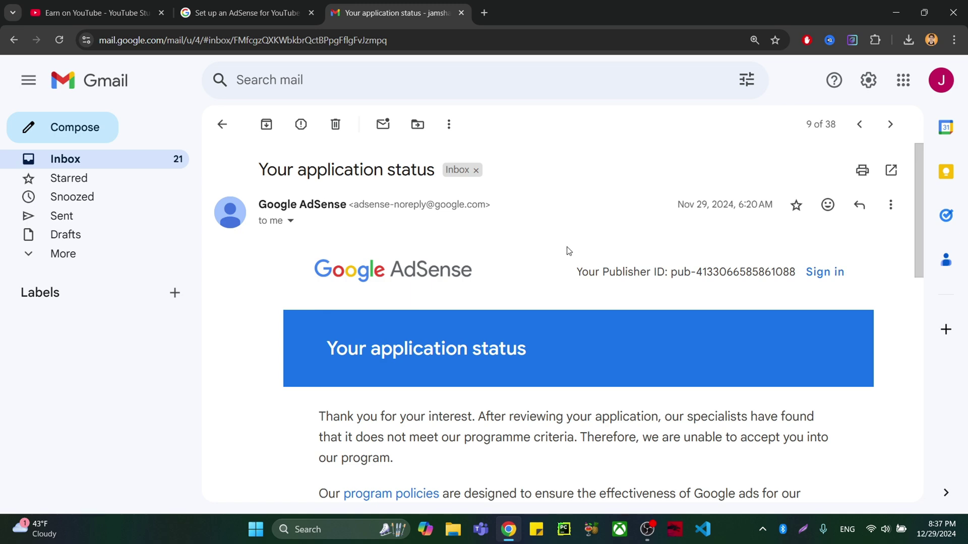
Step: Read the email's rejection reason for not meeting programme criteria, then return to the Earn on YouTube overview
{"action": "scroll", "coordinate": [567, 252], "scroll_direction": "down", "scroll_amount": 3}
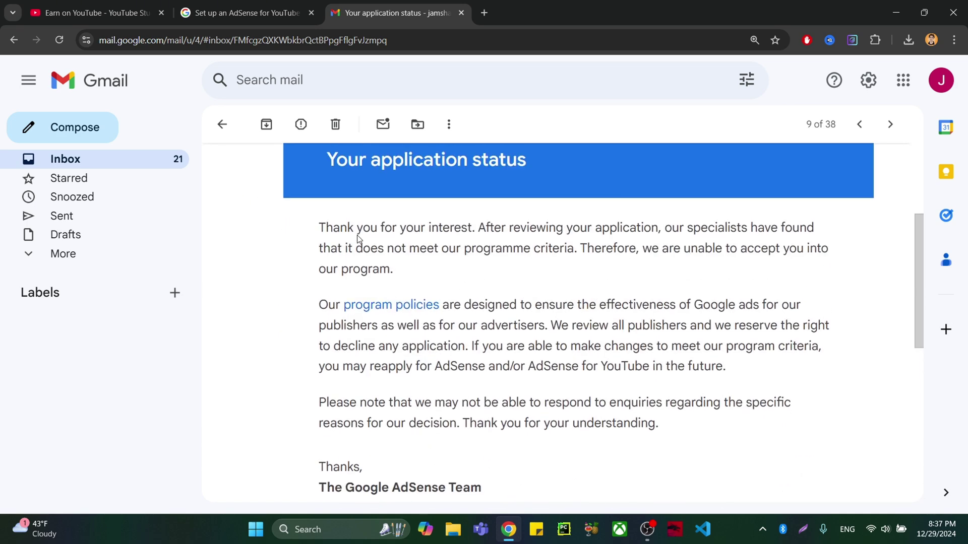
{"action": "left_click_drag", "start_coordinate": [490, 227], "coordinate": [449, 251]}
{"action": "left_click", "coordinate": [469, 241]}
{"action": "left_click", "coordinate": [106, 5]}
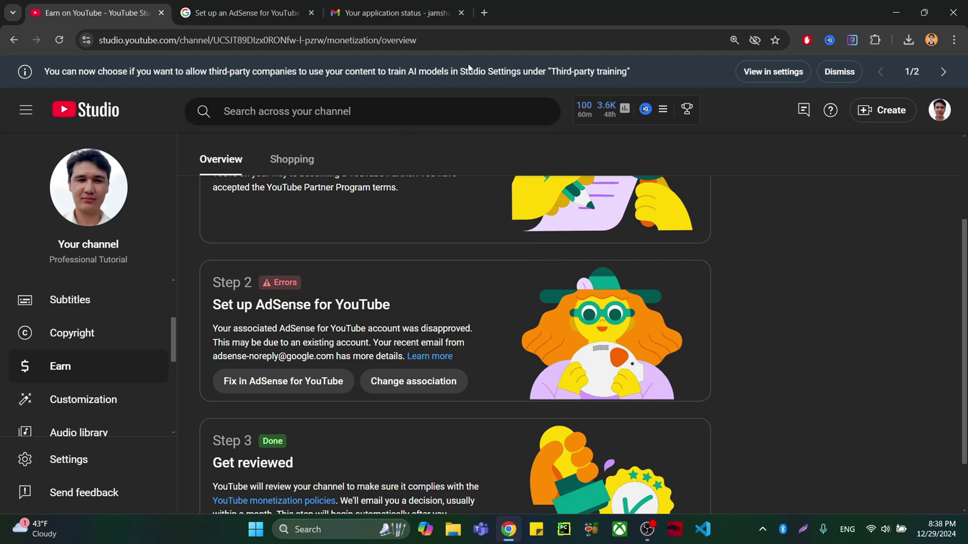
Step: Log in at adsense.google.com and review the notice that the AdSense and AdSense for YouTube accounts are closed
{"action": "left_click", "coordinate": [486, 12]}
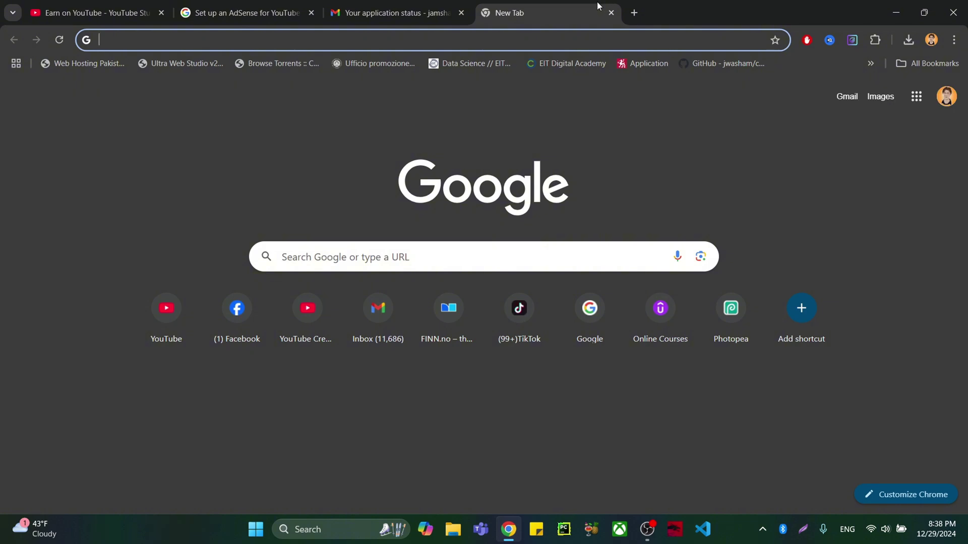
{"action": "type", "text": "adse"}
{"action": "key", "text": "Return"}
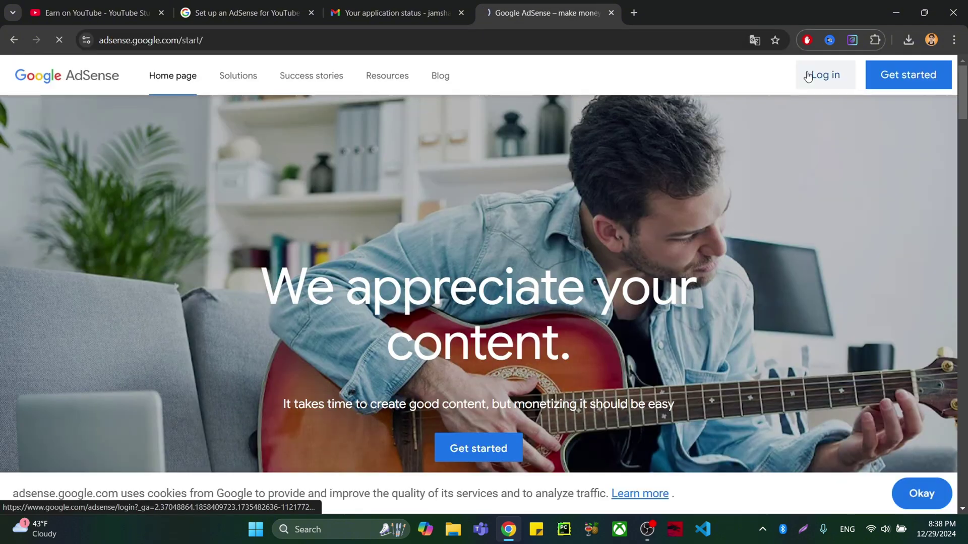
{"action": "left_click", "coordinate": [812, 74]}
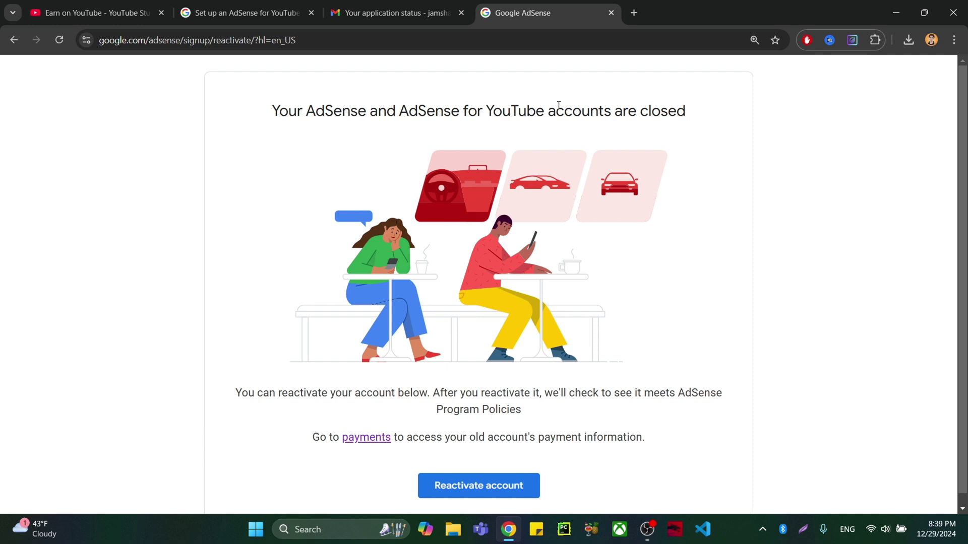
{"action": "left_click_drag", "start_coordinate": [558, 105], "coordinate": [696, 118]}
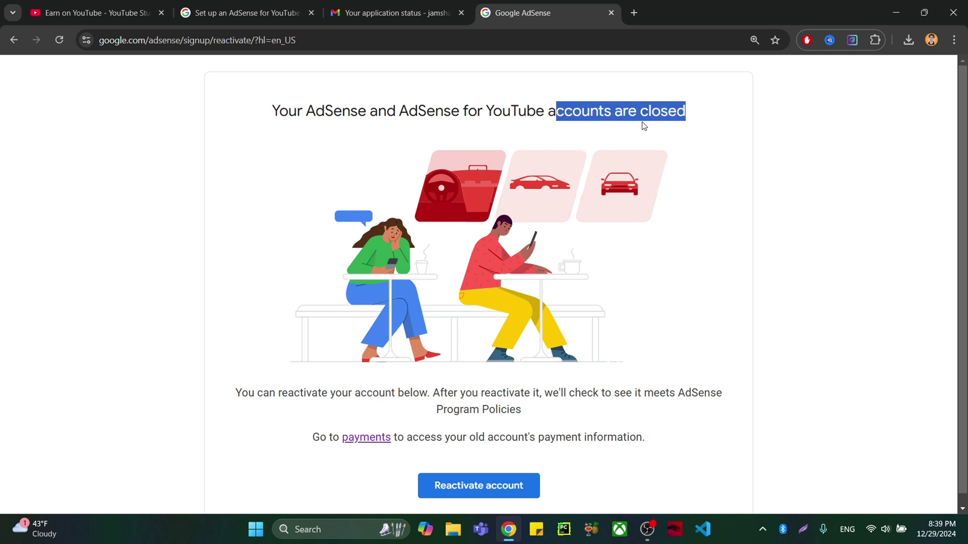
{"action": "left_click_drag", "start_coordinate": [443, 110], "coordinate": [670, 121]}
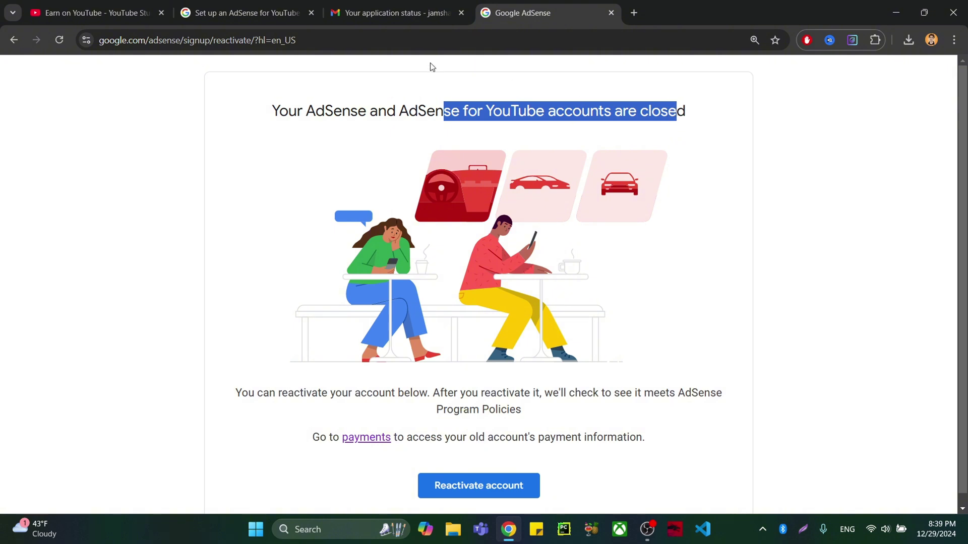
Step: In an Incognito window, go to AdSense Account > Settings > Account information and its account status section
{"action": "left_click", "coordinate": [955, 39]}
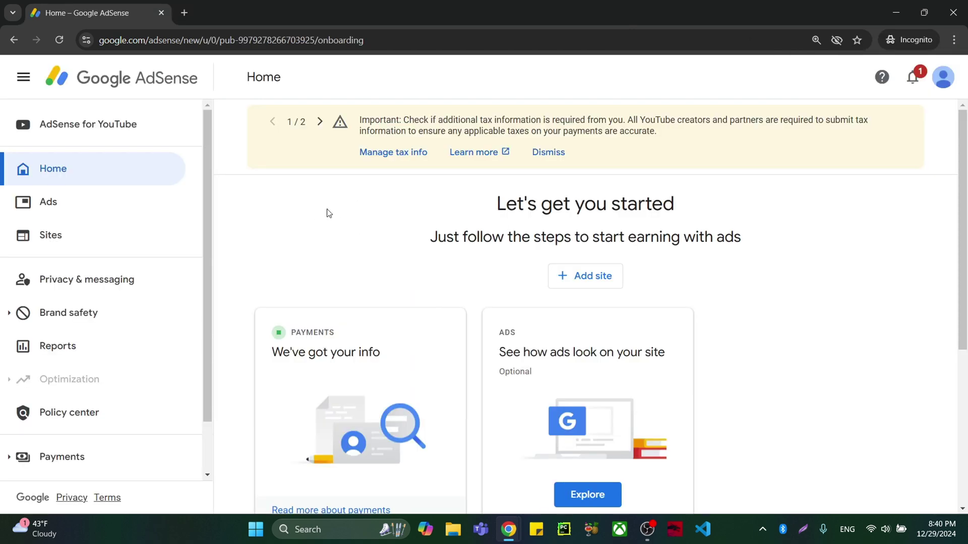
{"action": "scroll", "coordinate": [209, 262], "scroll_direction": "down", "scroll_amount": 2}
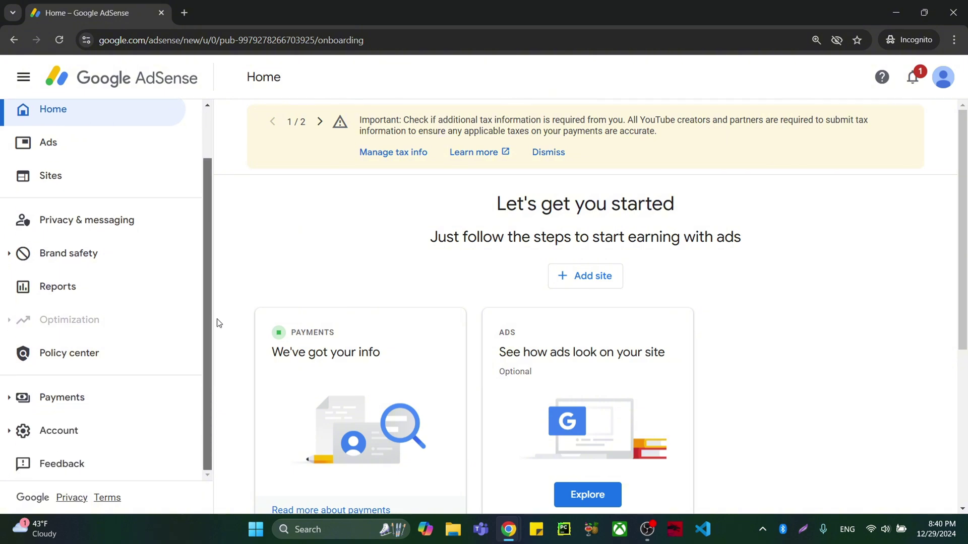
{"action": "left_click", "coordinate": [101, 432]}
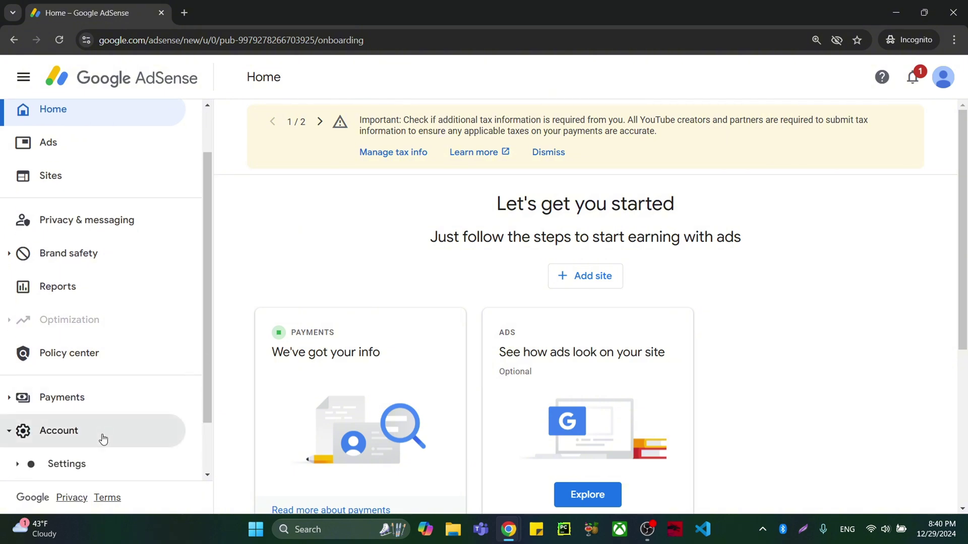
{"action": "scroll", "coordinate": [209, 388], "scroll_direction": "down", "scroll_amount": 2}
{"action": "left_click", "coordinate": [69, 397]}
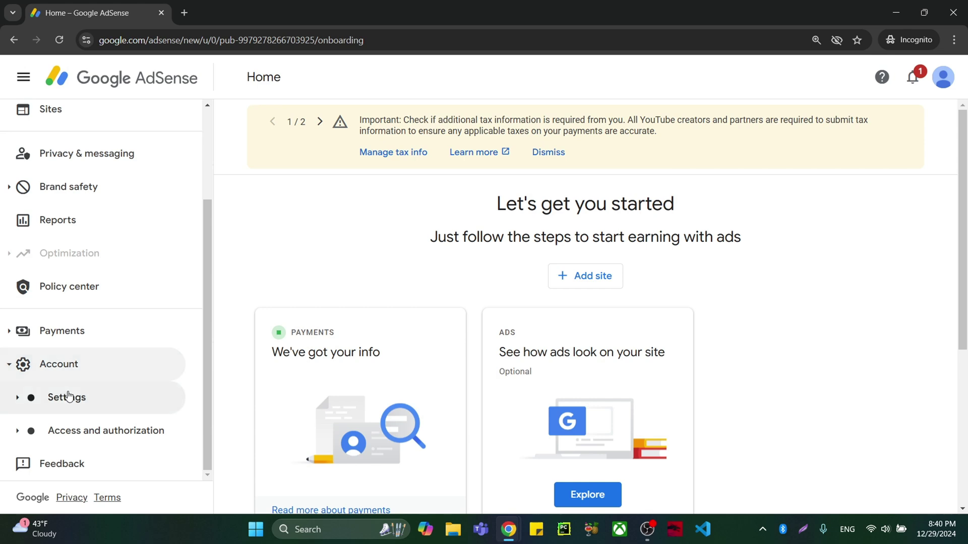
{"action": "scroll", "coordinate": [207, 352], "scroll_direction": "down", "scroll_amount": 2}
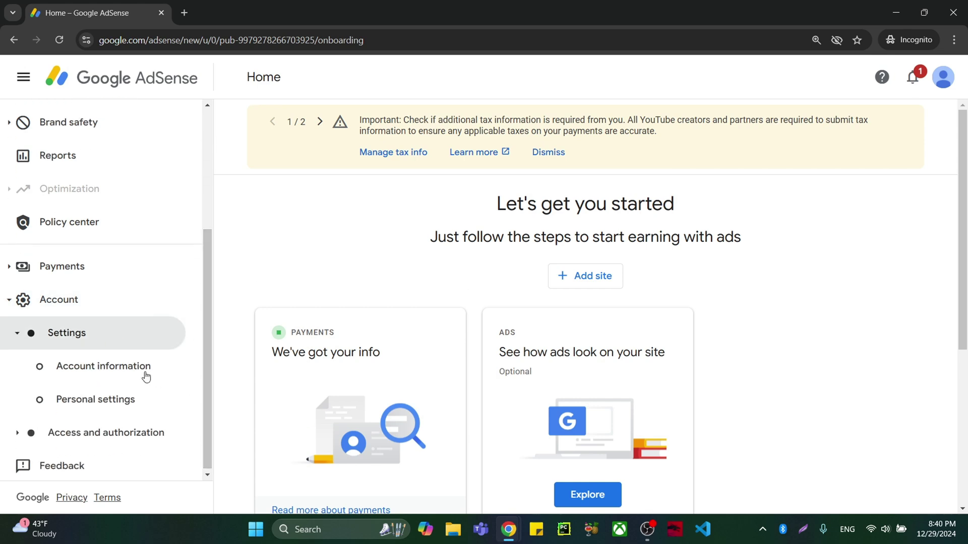
{"action": "left_click", "coordinate": [126, 370]}
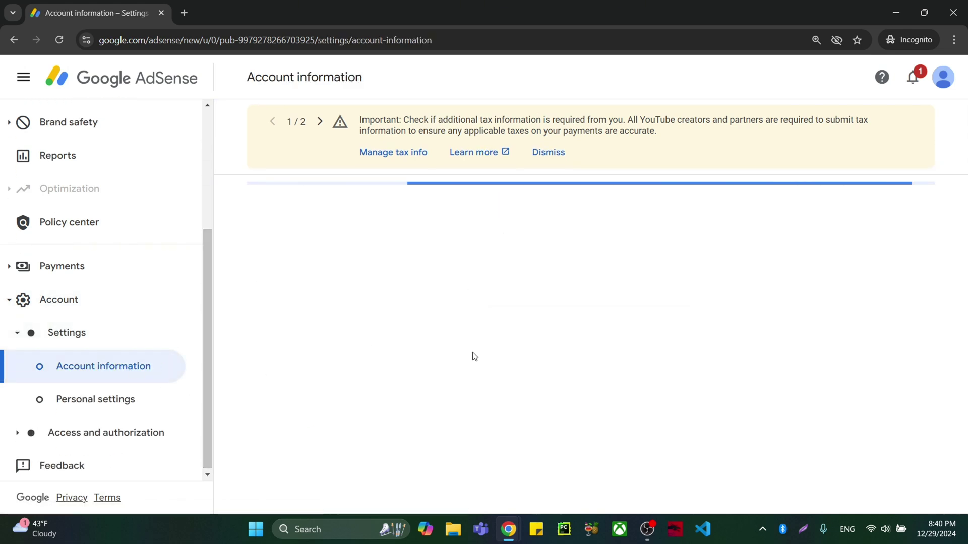
{"action": "scroll", "coordinate": [585, 302], "scroll_direction": "down", "scroll_amount": 6}
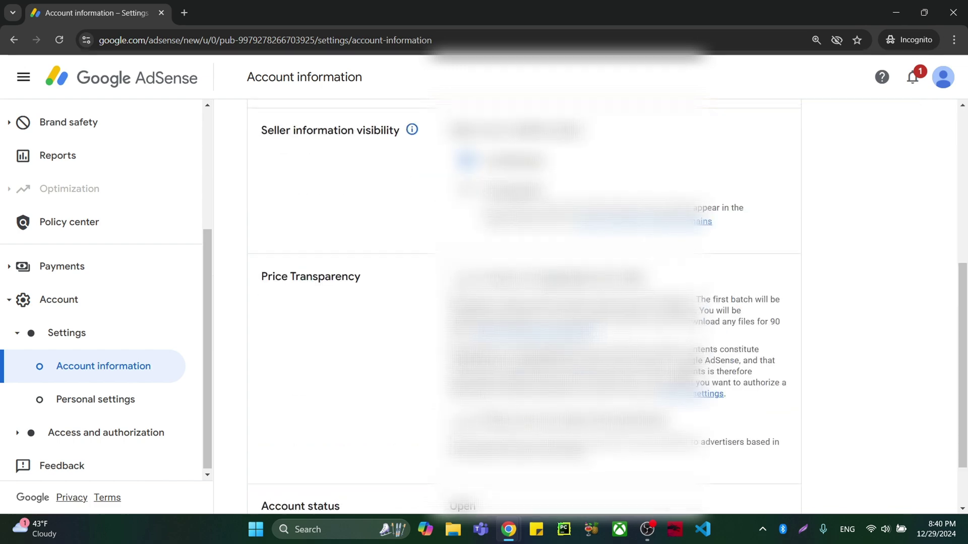
{"action": "scroll", "coordinate": [585, 303], "scroll_direction": "up", "scroll_amount": 5}
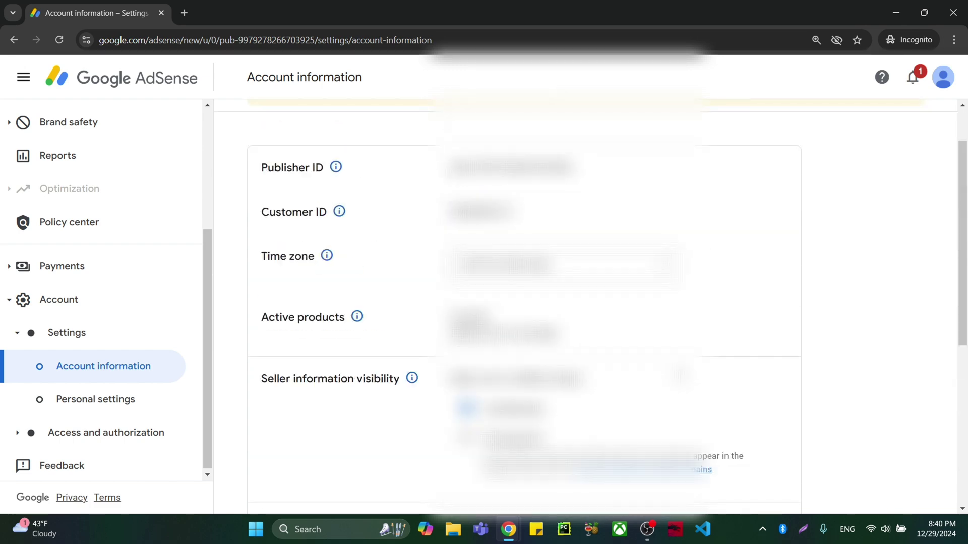
{"action": "scroll", "coordinate": [771, 472], "scroll_direction": "down", "scroll_amount": 6}
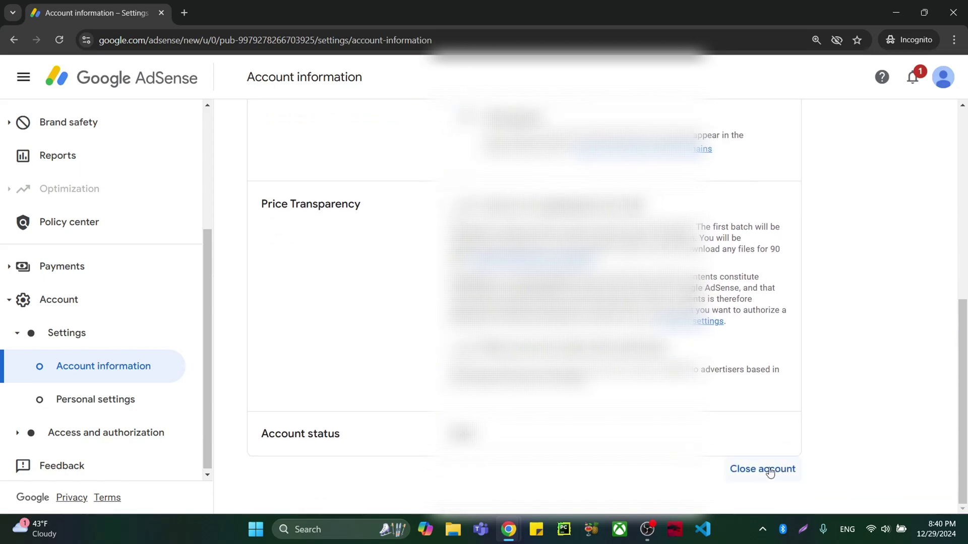
Step: Start closing the AdSense account and read the closure warning on the Closing your account page
{"action": "left_click", "coordinate": [770, 473]}
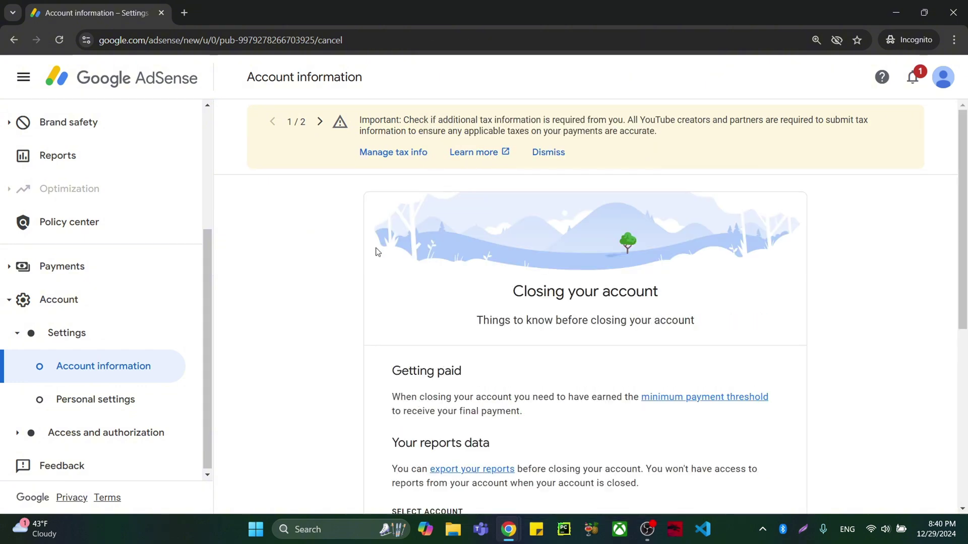
{"action": "scroll", "coordinate": [423, 300], "scroll_direction": "down", "scroll_amount": 2}
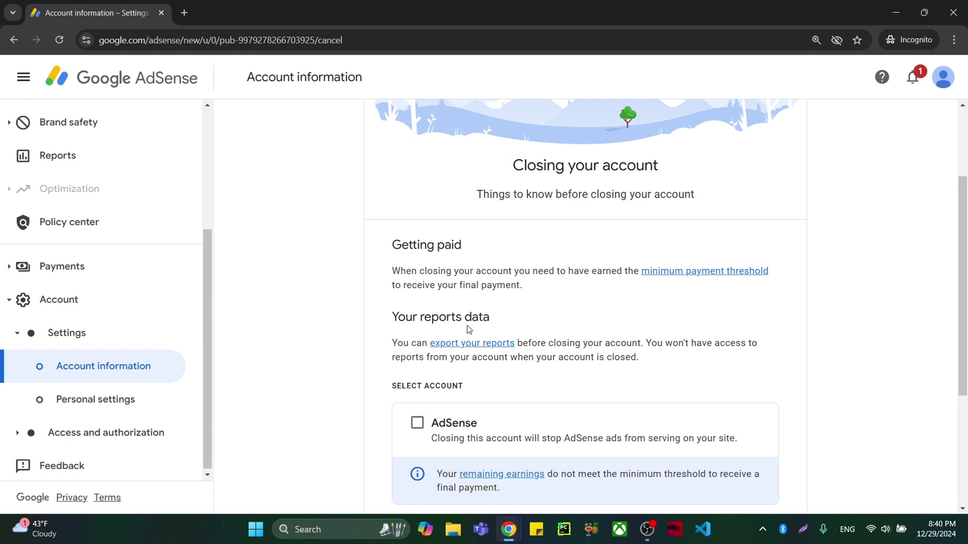
{"action": "scroll", "coordinate": [485, 361], "scroll_direction": "down", "scroll_amount": 3}
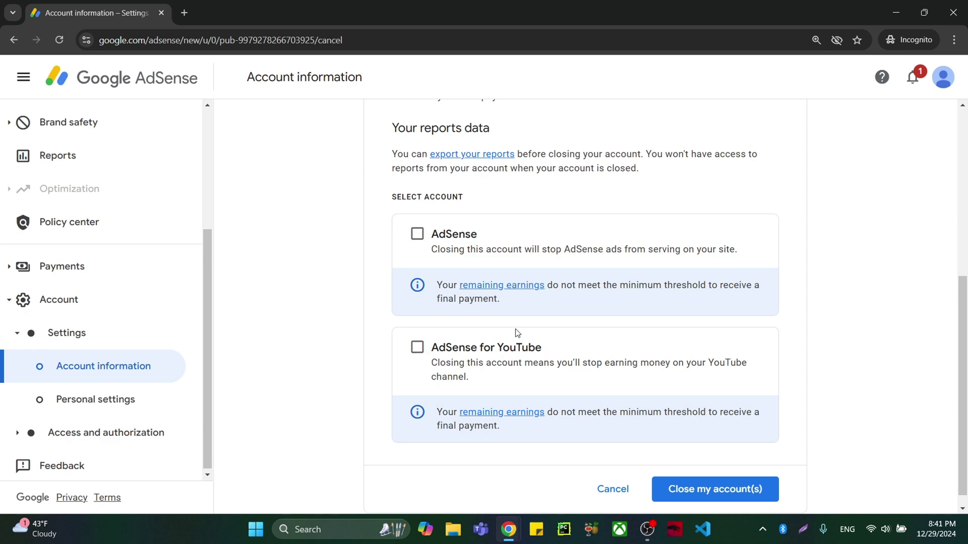
{"action": "left_click_drag", "start_coordinate": [429, 250], "coordinate": [846, 255]}
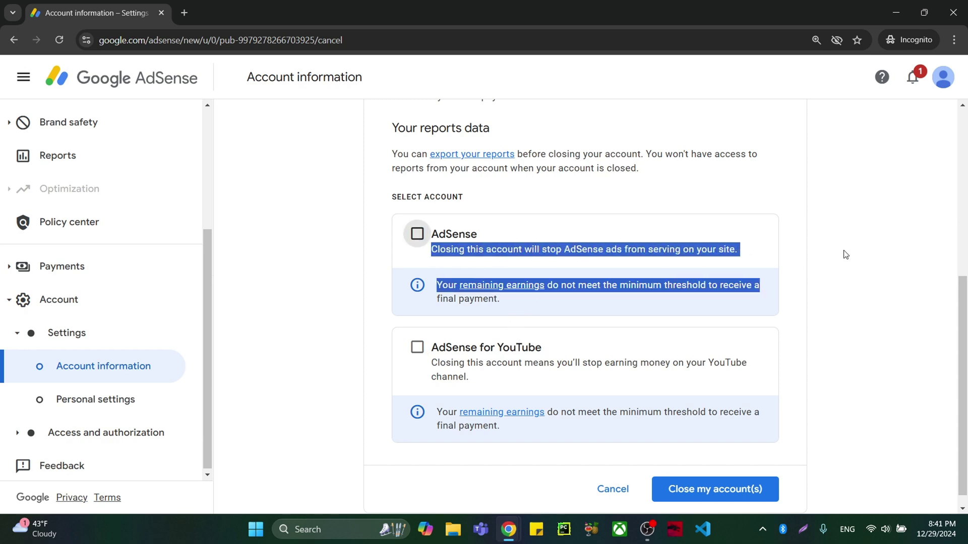
{"action": "left_click", "coordinate": [696, 281]}
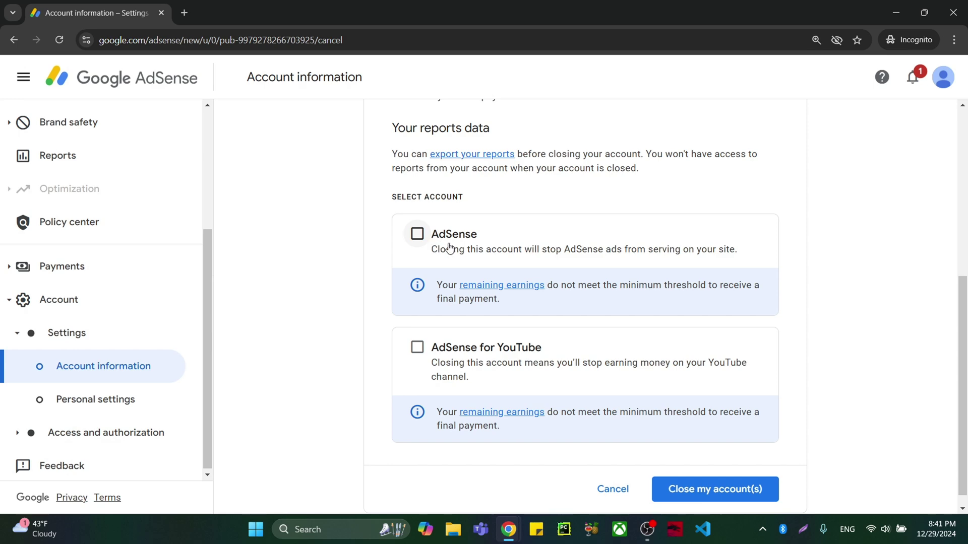
{"action": "scroll", "coordinate": [335, 278], "scroll_direction": "up", "scroll_amount": 4}
{"action": "scroll", "coordinate": [337, 280], "scroll_direction": "down", "scroll_amount": 4}
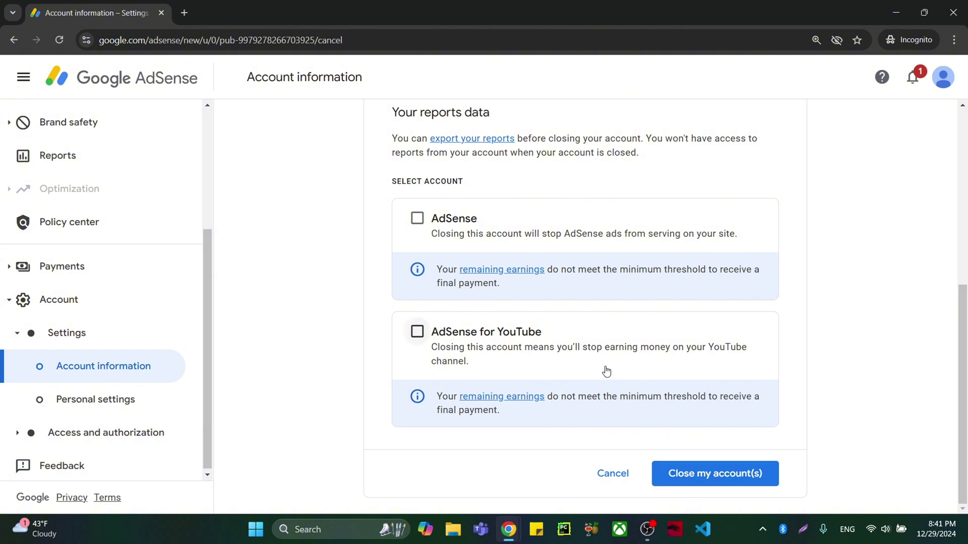
Step: Tick both the AdSense and AdSense for YouTube accounts for closing, then close the incognito window
{"action": "left_click", "coordinate": [418, 219]}
{"action": "left_click", "coordinate": [419, 343]}
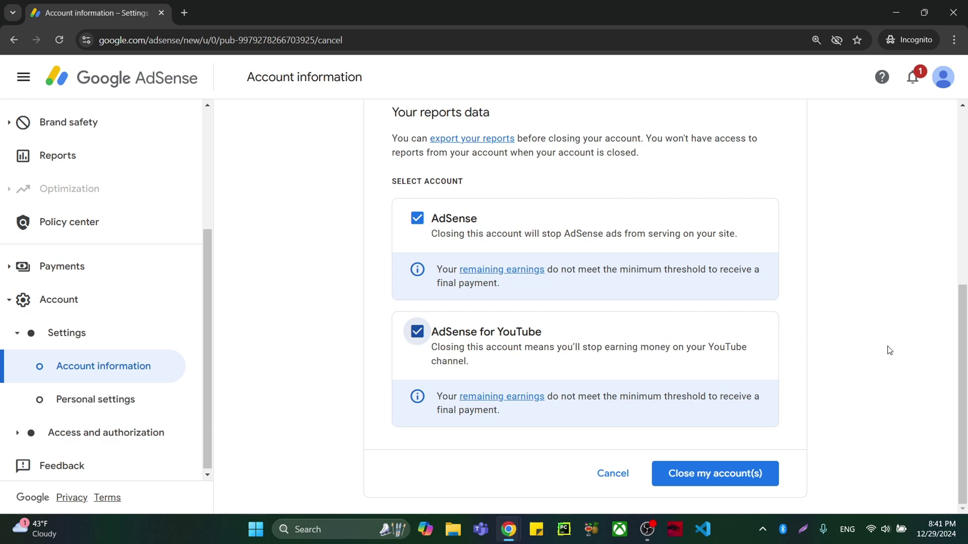
{"action": "scroll", "coordinate": [890, 350], "scroll_direction": "up", "scroll_amount": 5}
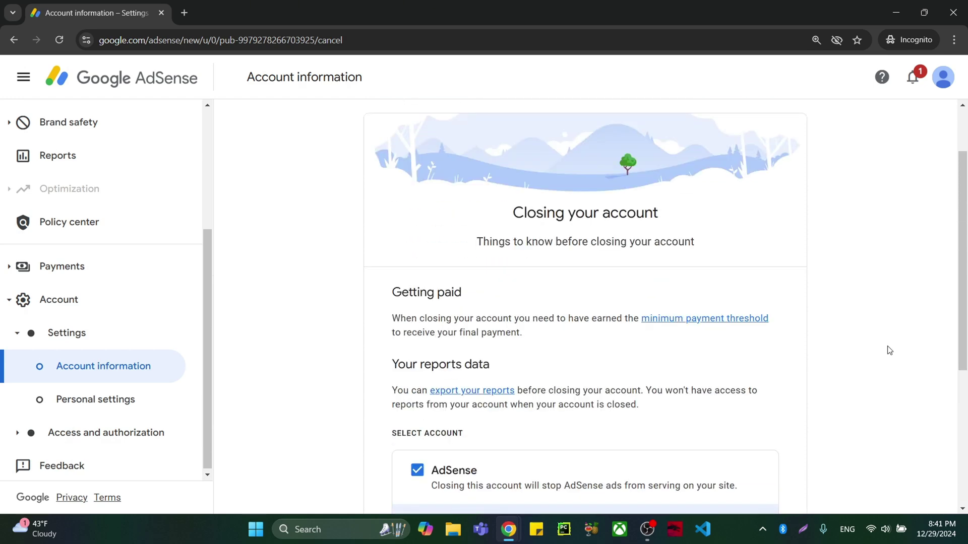
{"action": "scroll", "coordinate": [825, 332], "scroll_direction": "down", "scroll_amount": 3}
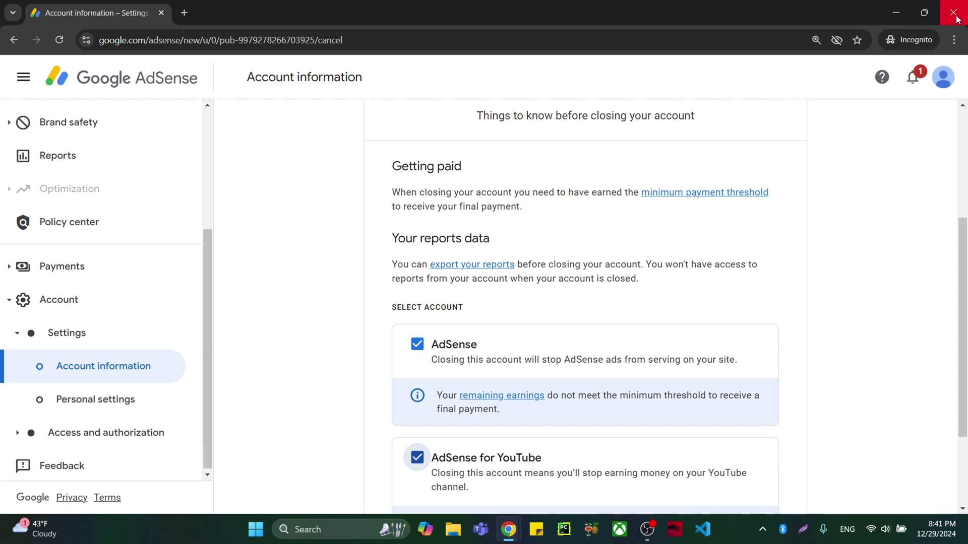
{"action": "left_click", "coordinate": [956, 15]}
Step: Open a new private window and go to the AdSense sign-in page
{"action": "left_click", "coordinate": [954, 40]}
{"action": "left_click", "coordinate": [830, 100]}
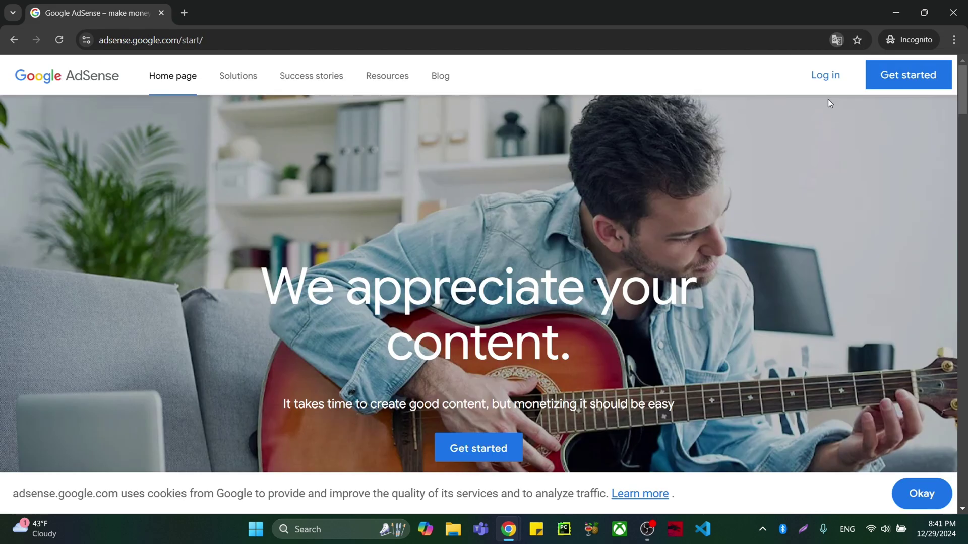
{"action": "left_click", "coordinate": [819, 74]}
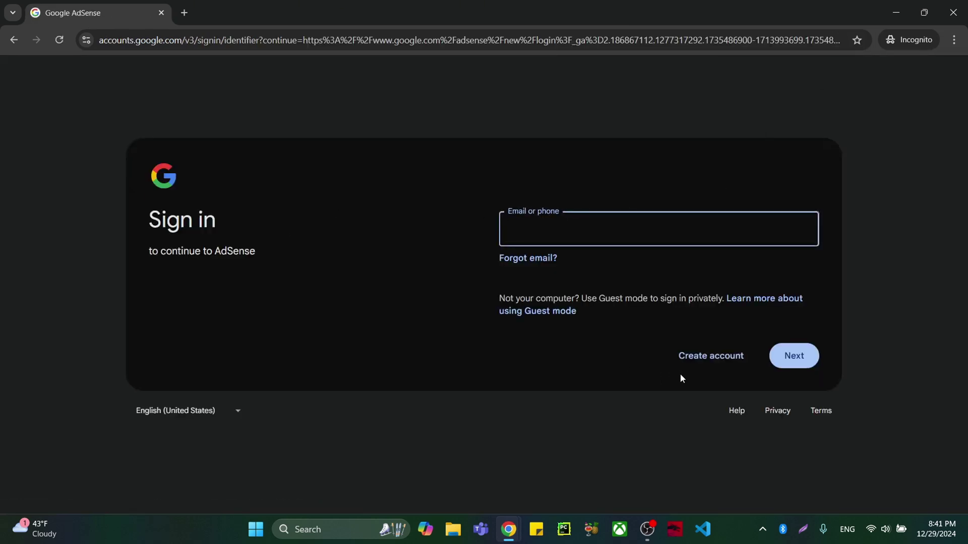
Step: Begin a Create account > For my personal use sign-up, then abandon it and return to Earn on YouTube
{"action": "left_click", "coordinate": [709, 361]}
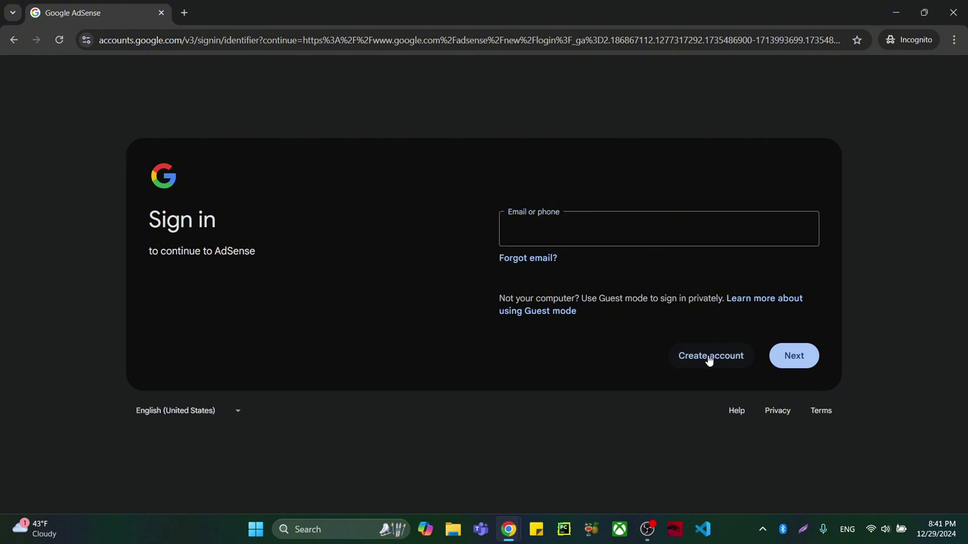
{"action": "left_click", "coordinate": [649, 355]}
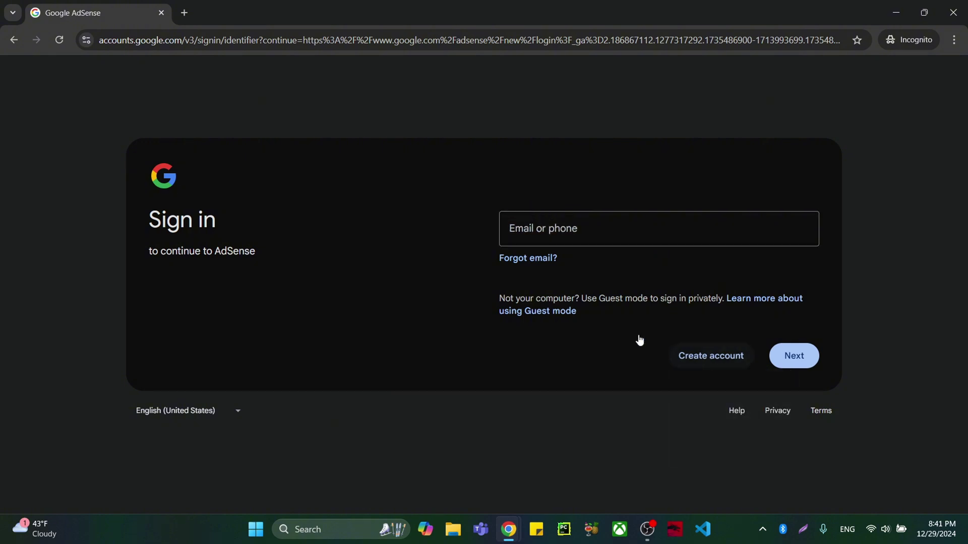
{"action": "left_click", "coordinate": [720, 357]}
{"action": "left_click", "coordinate": [732, 389]}
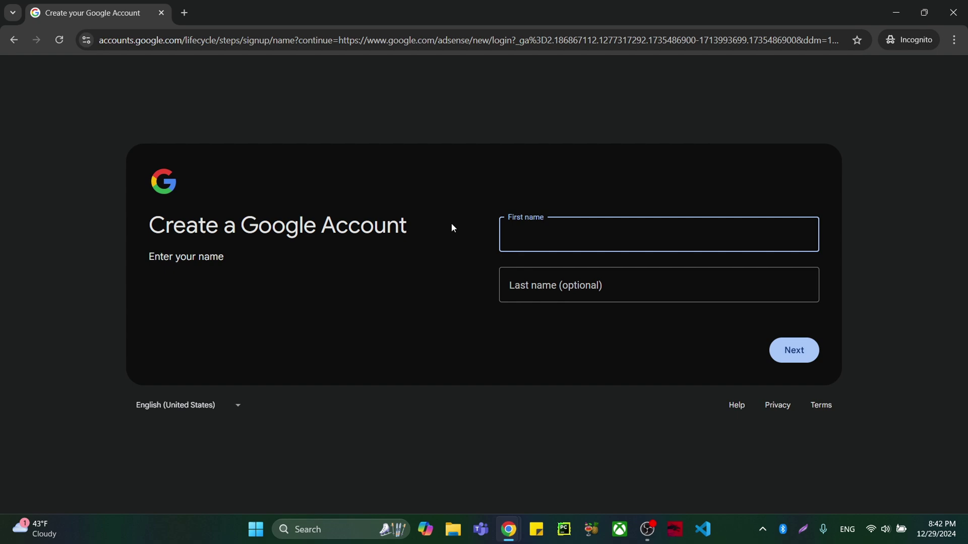
{"action": "left_click", "coordinate": [949, 23]}
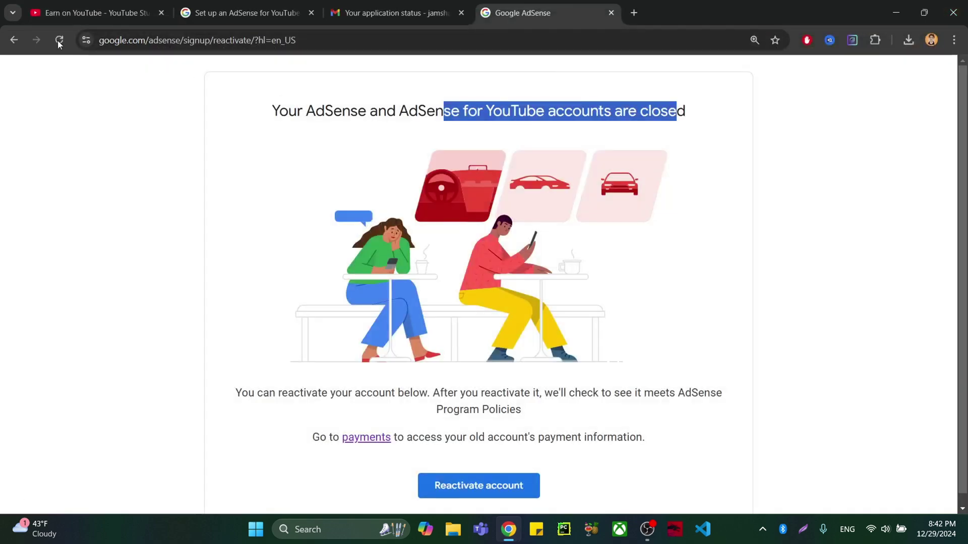
{"action": "left_click", "coordinate": [60, 13]}
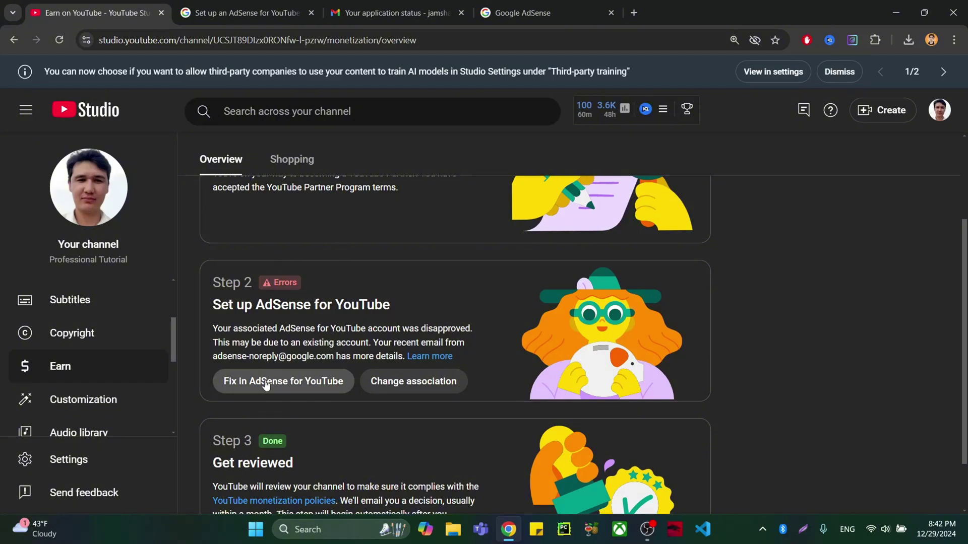
Step: Change the channel's AdSense association, answering 'Yes, I have an existing AdSense account', and continue
{"action": "left_click", "coordinate": [422, 388]}
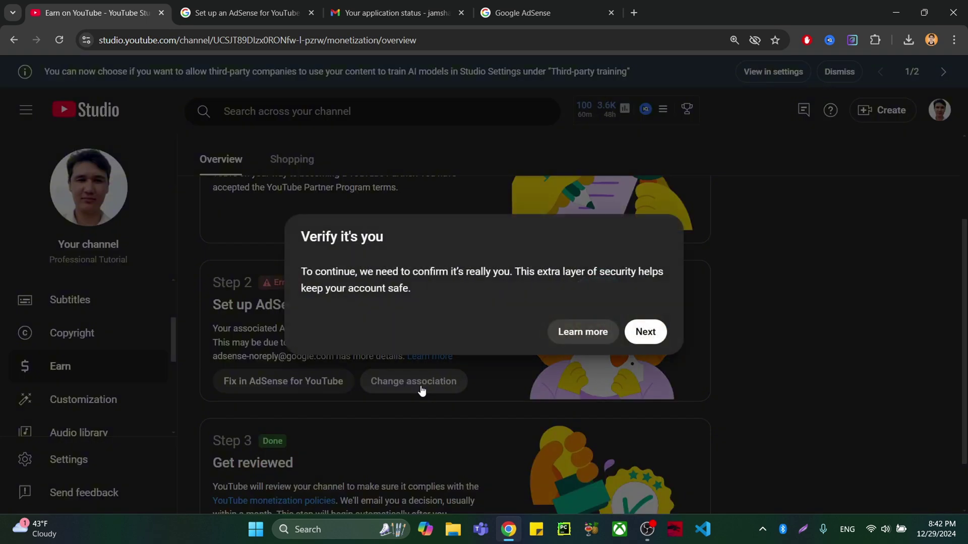
{"action": "left_click", "coordinate": [649, 332]}
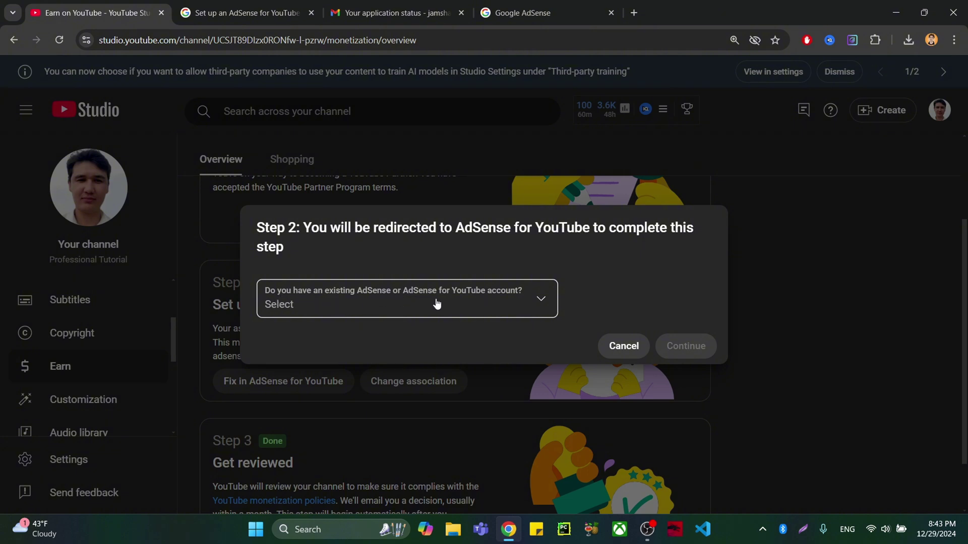
{"action": "left_click", "coordinate": [466, 303]}
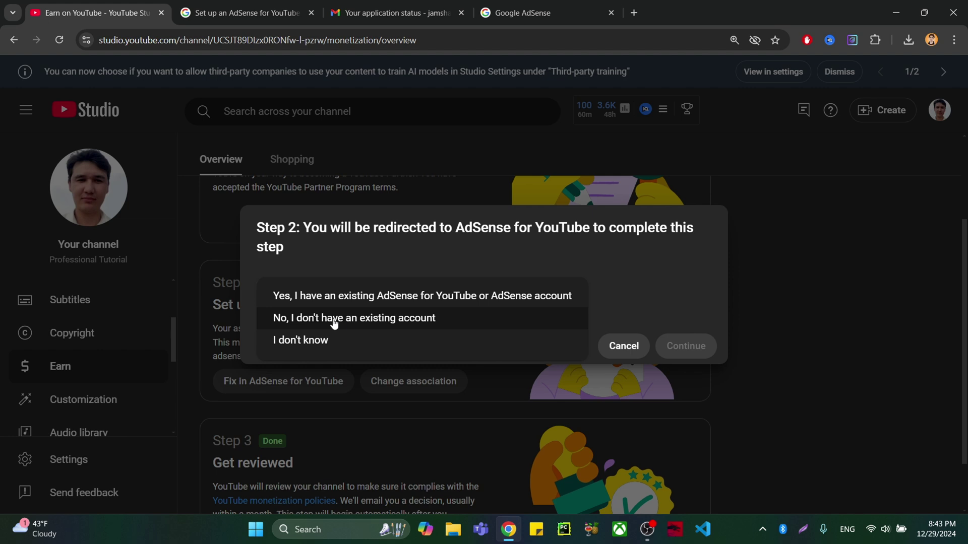
{"action": "left_click", "coordinate": [366, 298]}
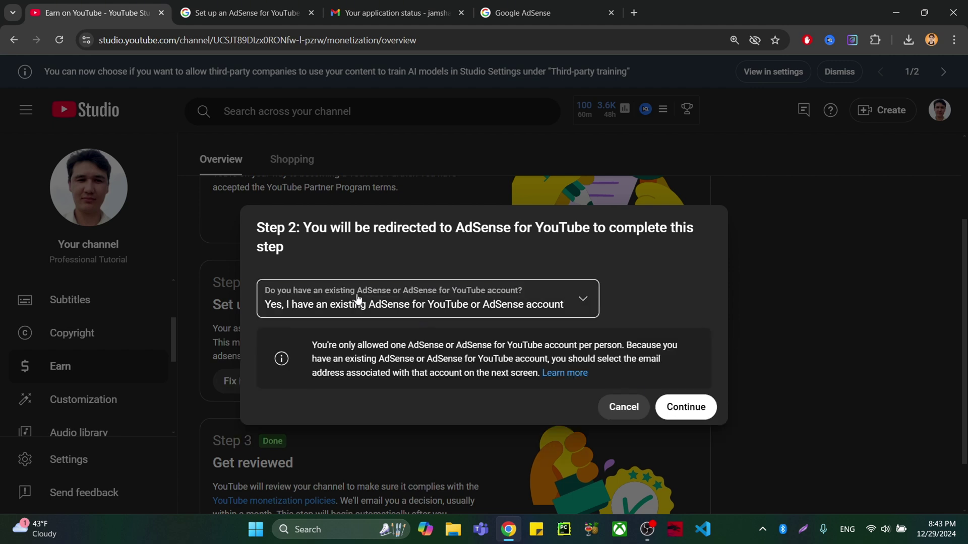
{"action": "left_click", "coordinate": [696, 407]}
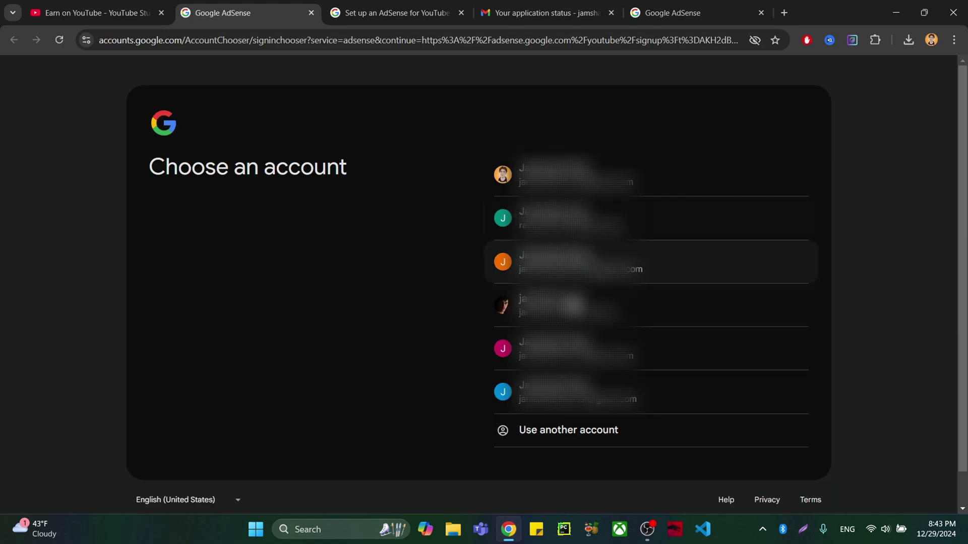
Step: Choose the Google account, accept its publisher details, set up AdSense for YouTube, and redirect to YouTube
{"action": "left_click", "coordinate": [723, 394]}
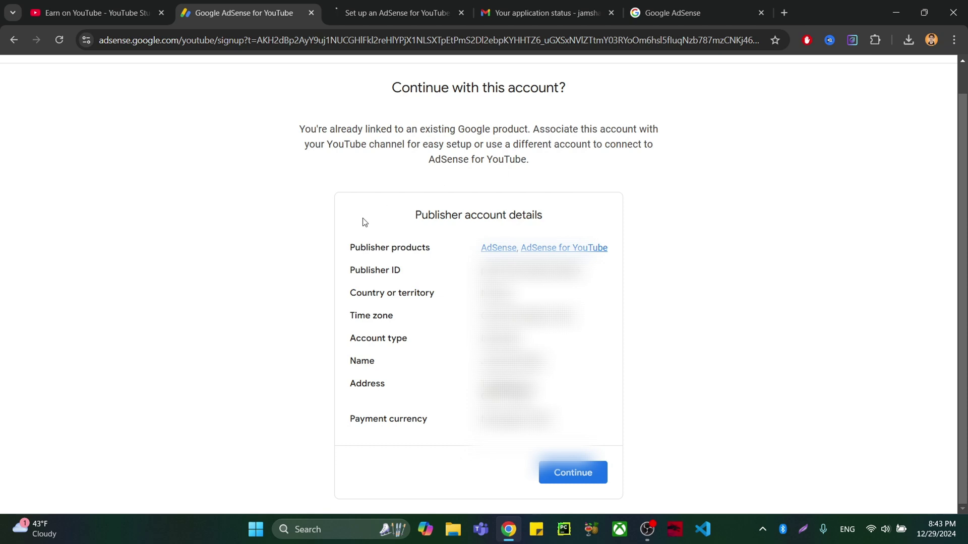
{"action": "left_click", "coordinate": [573, 474]}
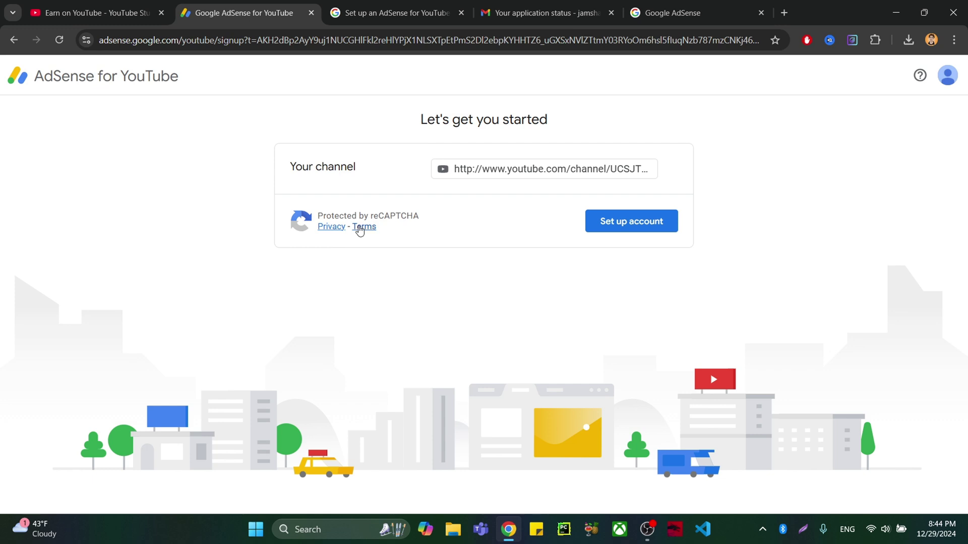
{"action": "left_click", "coordinate": [632, 225]}
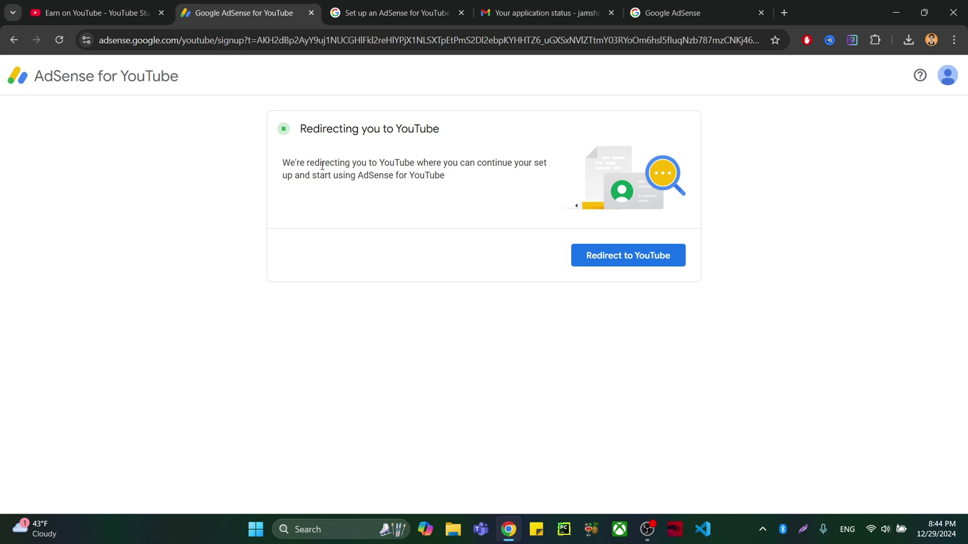
{"action": "left_click", "coordinate": [646, 257]}
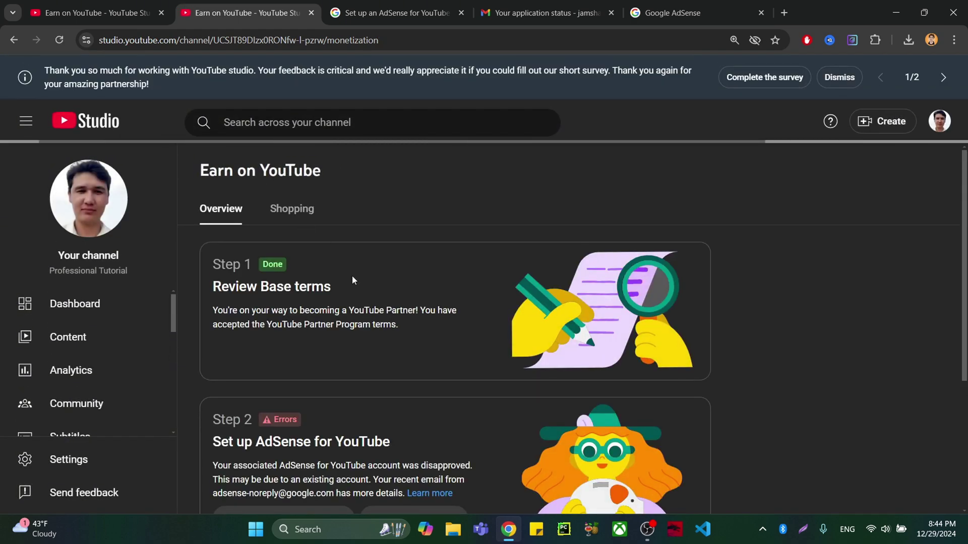
Step: Reload Earn on YouTube, confirm Watch Page and Shorts Feed Ads are Active, then go to the Channel dashboard
{"action": "scroll", "coordinate": [352, 280], "scroll_direction": "down", "scroll_amount": 3}
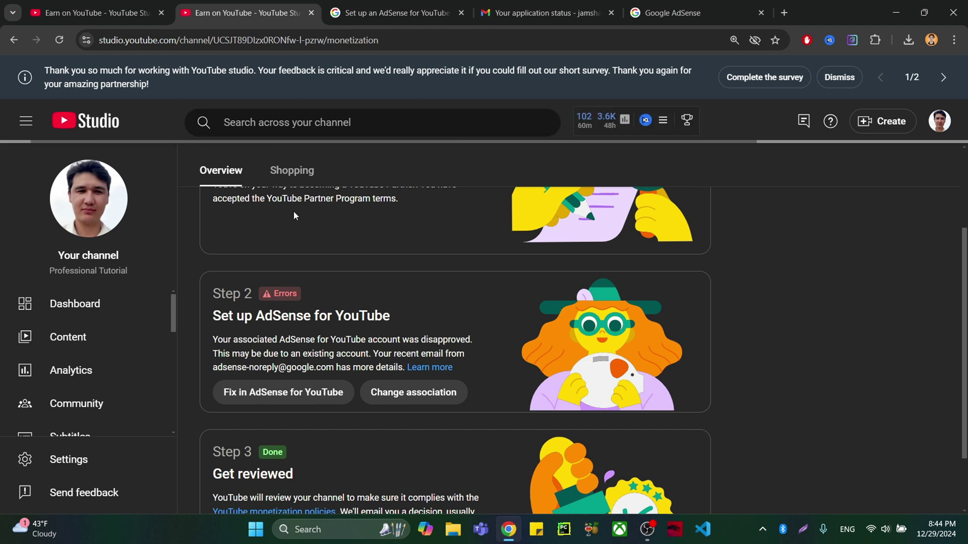
{"action": "key", "text": "F5"}
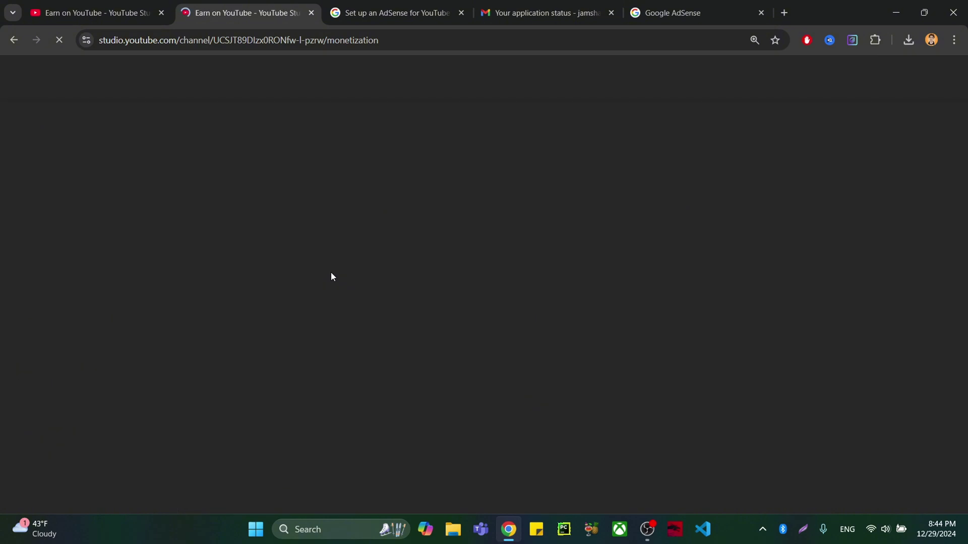
{"action": "scroll", "coordinate": [326, 264], "scroll_direction": "down", "scroll_amount": 2}
{"action": "scroll", "coordinate": [325, 264], "scroll_direction": "down", "scroll_amount": 2}
{"action": "scroll", "coordinate": [326, 264], "scroll_direction": "up", "scroll_amount": 4}
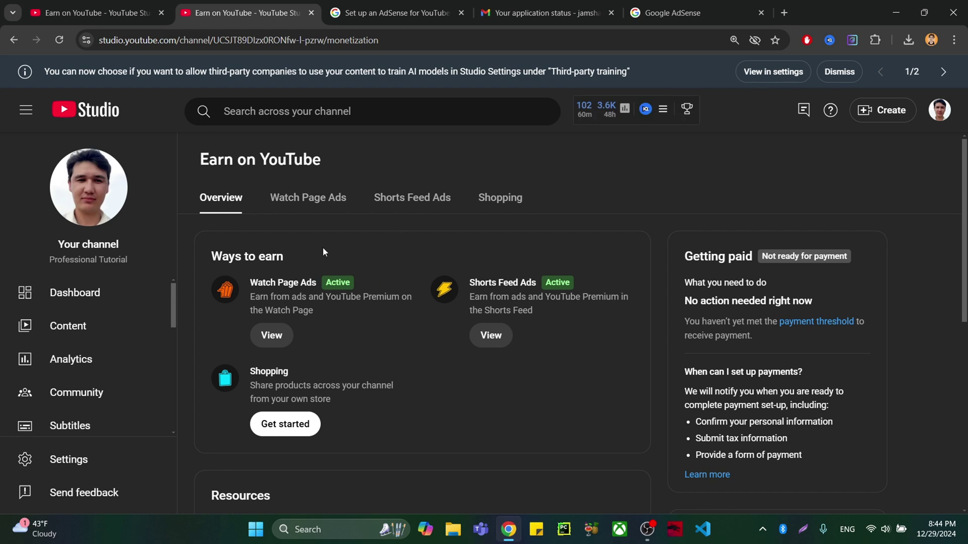
{"action": "scroll", "coordinate": [319, 250], "scroll_direction": "down", "scroll_amount": 5}
{"action": "scroll", "coordinate": [318, 251], "scroll_direction": "up", "scroll_amount": 5}
{"action": "scroll", "coordinate": [374, 316], "scroll_direction": "down", "scroll_amount": 3}
{"action": "scroll", "coordinate": [374, 316], "scroll_direction": "up", "scroll_amount": 3}
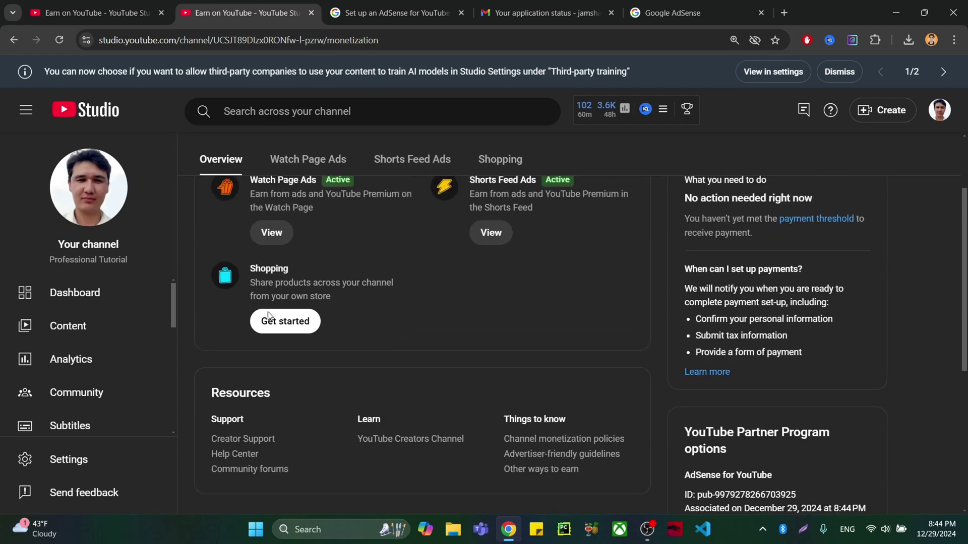
{"action": "left_click", "coordinate": [95, 298]}
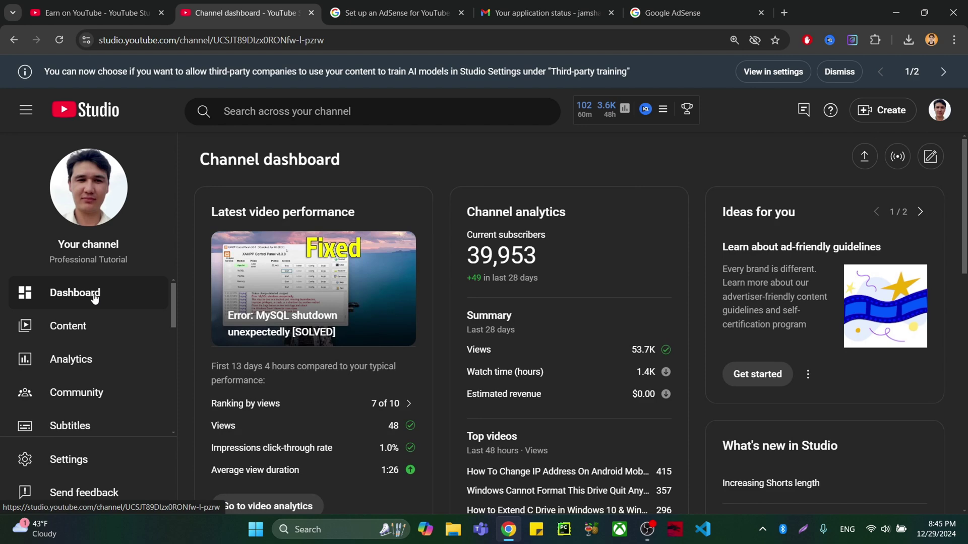
{"action": "left_click_drag", "start_coordinate": [656, 391], "coordinate": [628, 395]}
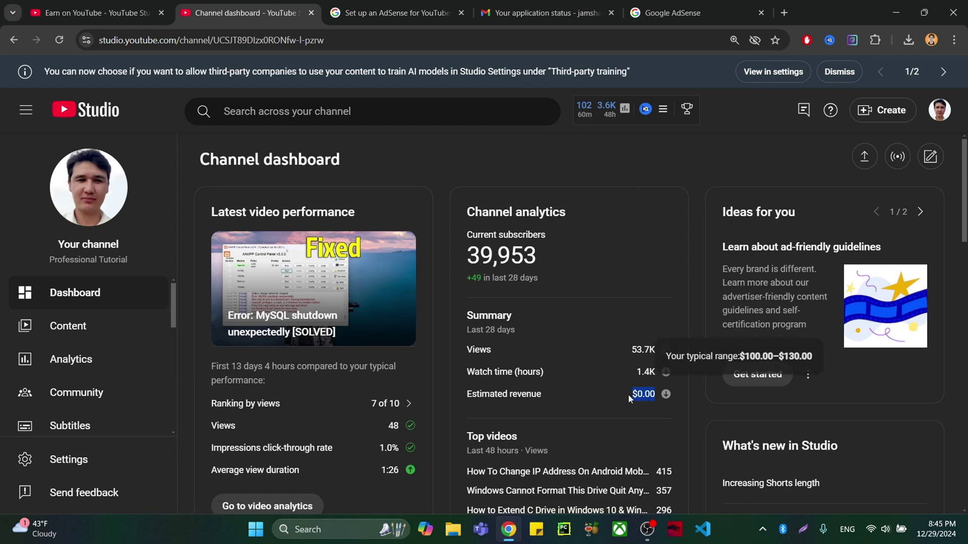
{"action": "left_click", "coordinate": [610, 391]}
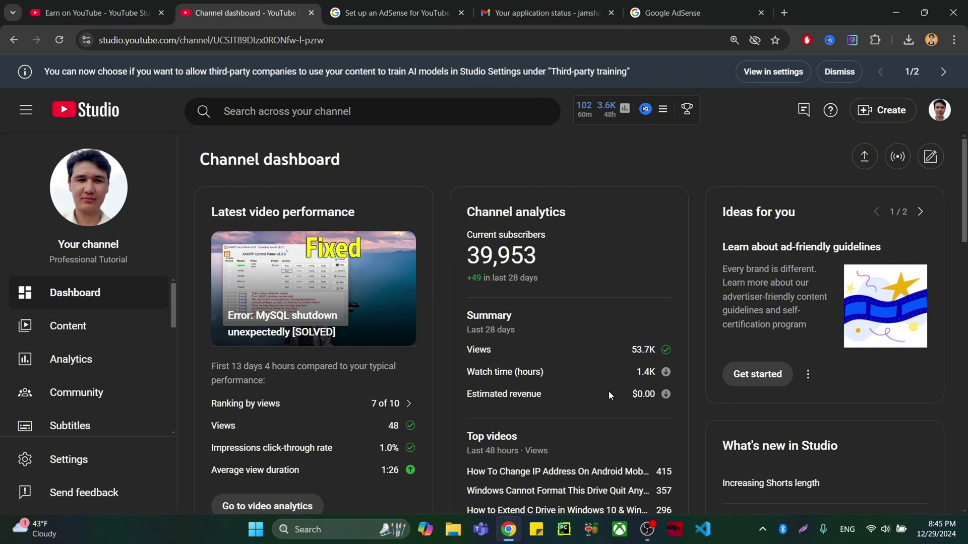